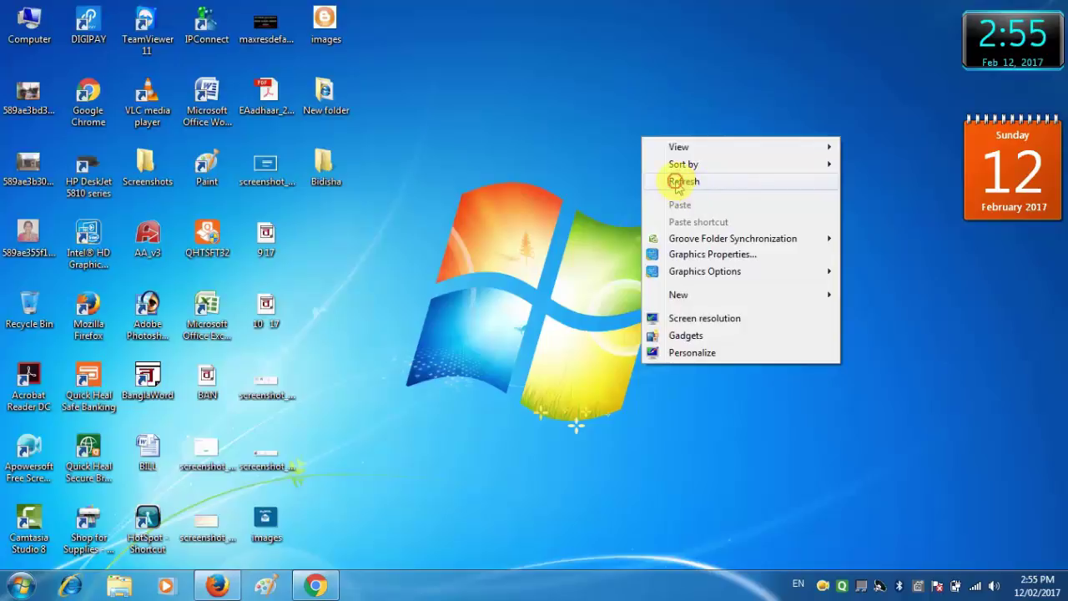
click(676, 183)
right_click(585, 136)
click(619, 181)
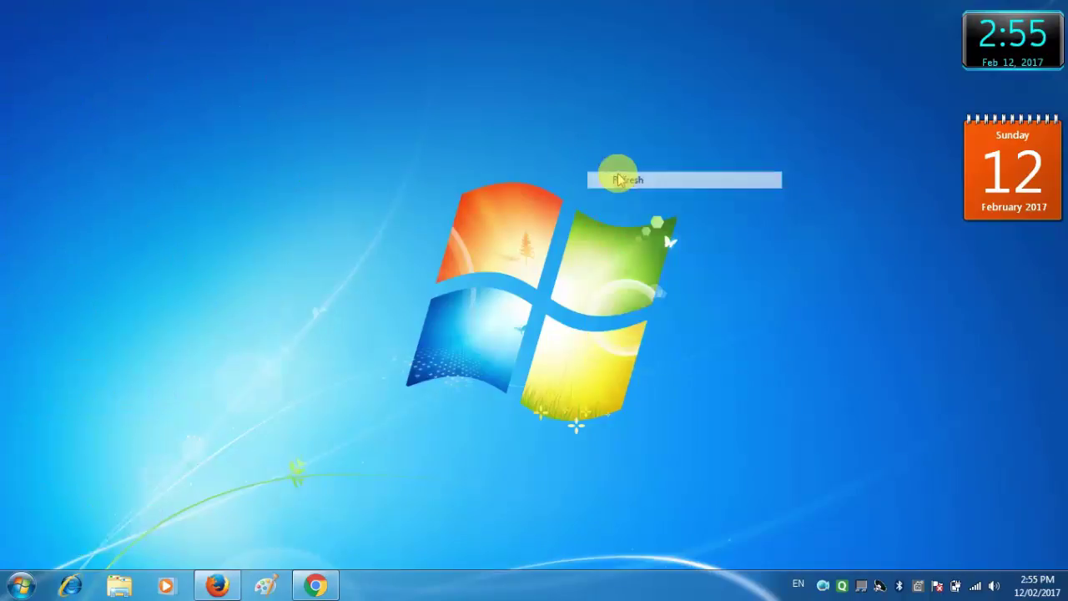
right_click(617, 172)
click(644, 214)
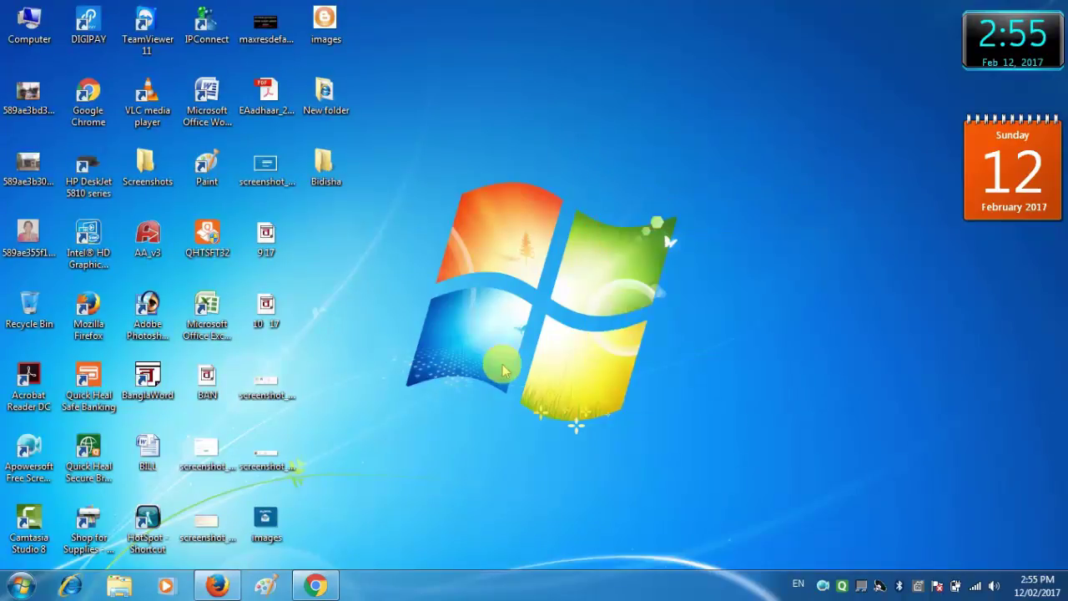
right_click(509, 268)
click(566, 303)
right_click(548, 267)
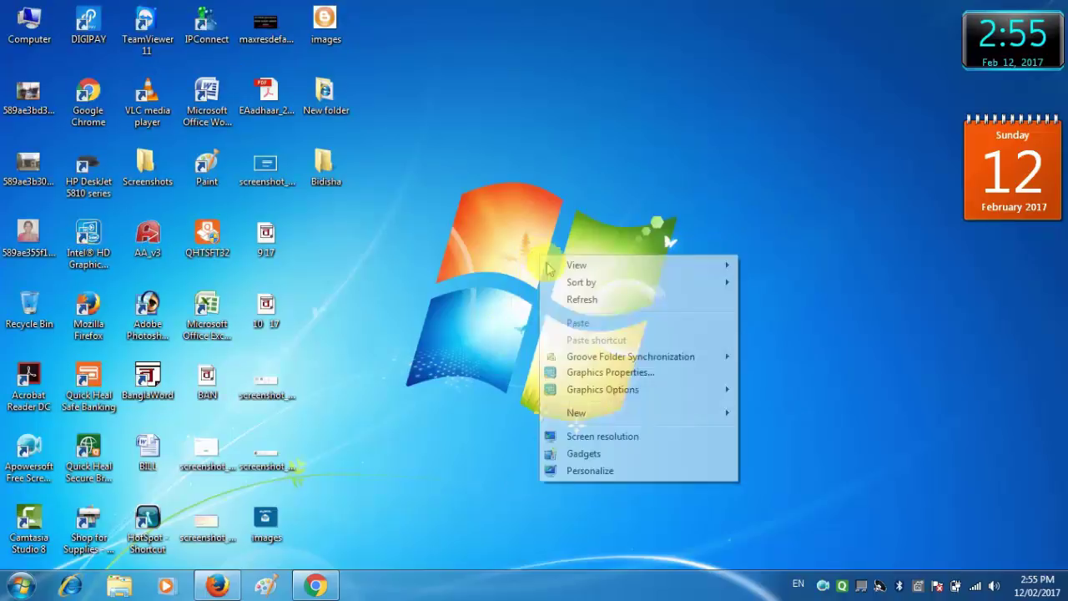
click(573, 302)
right_click(555, 274)
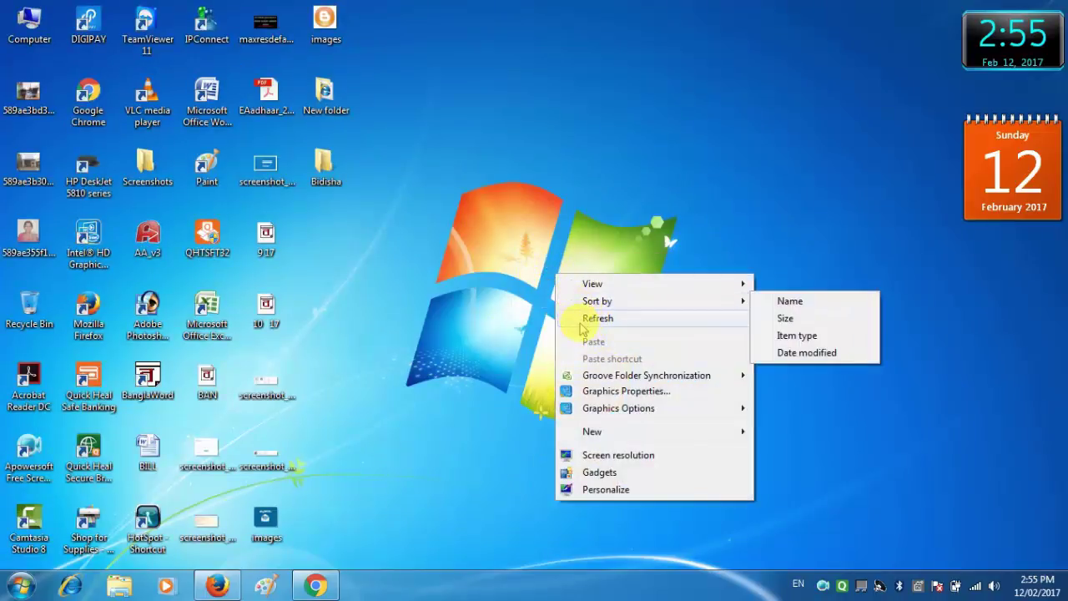
click(584, 318)
right_click(562, 302)
click(601, 345)
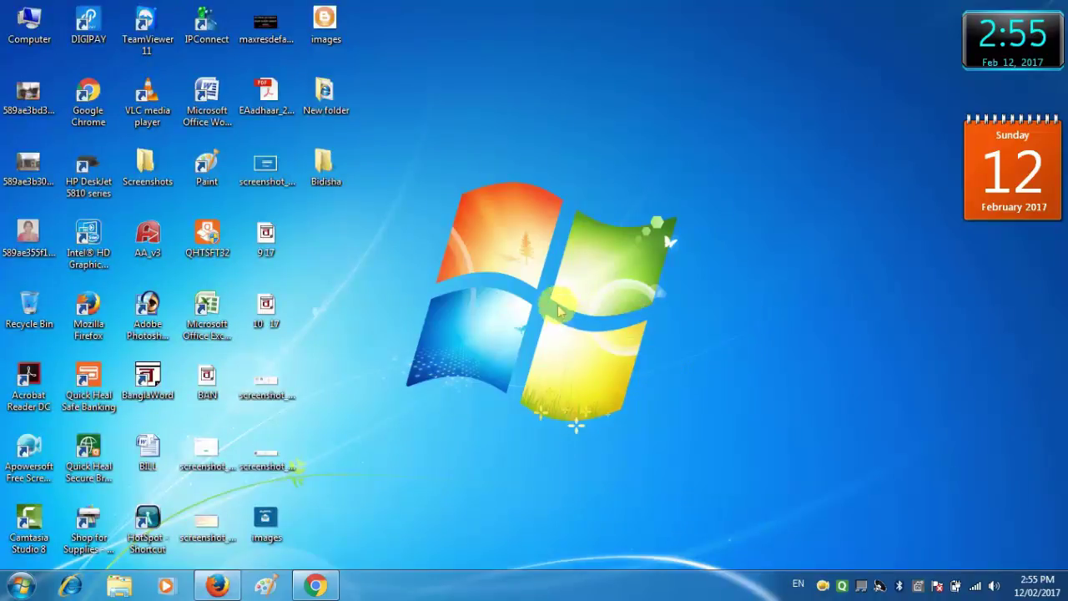
right_click(562, 313)
click(602, 359)
right_click(544, 264)
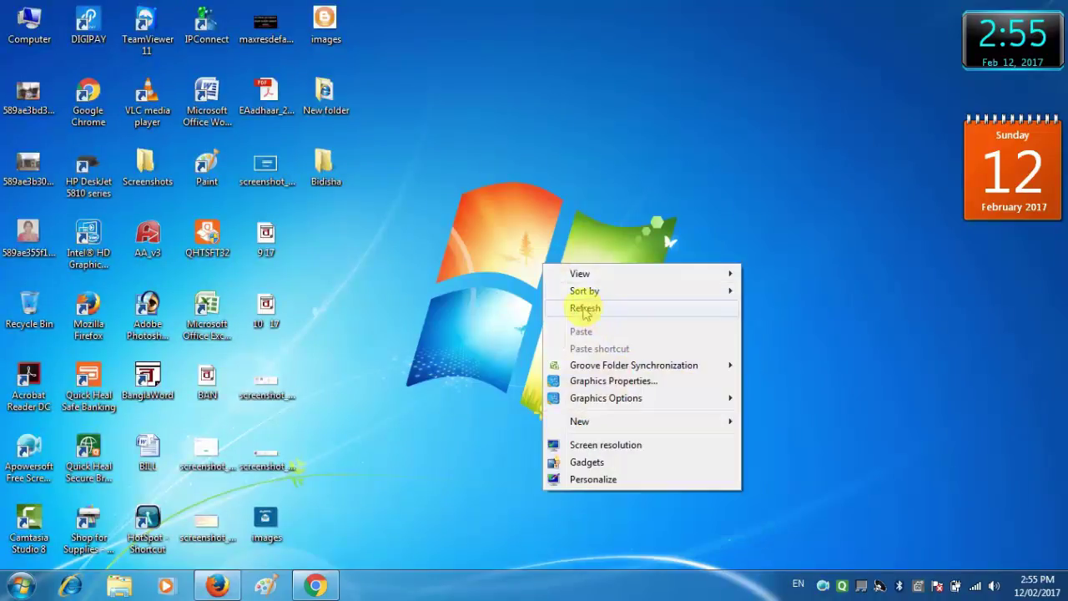
click(579, 306)
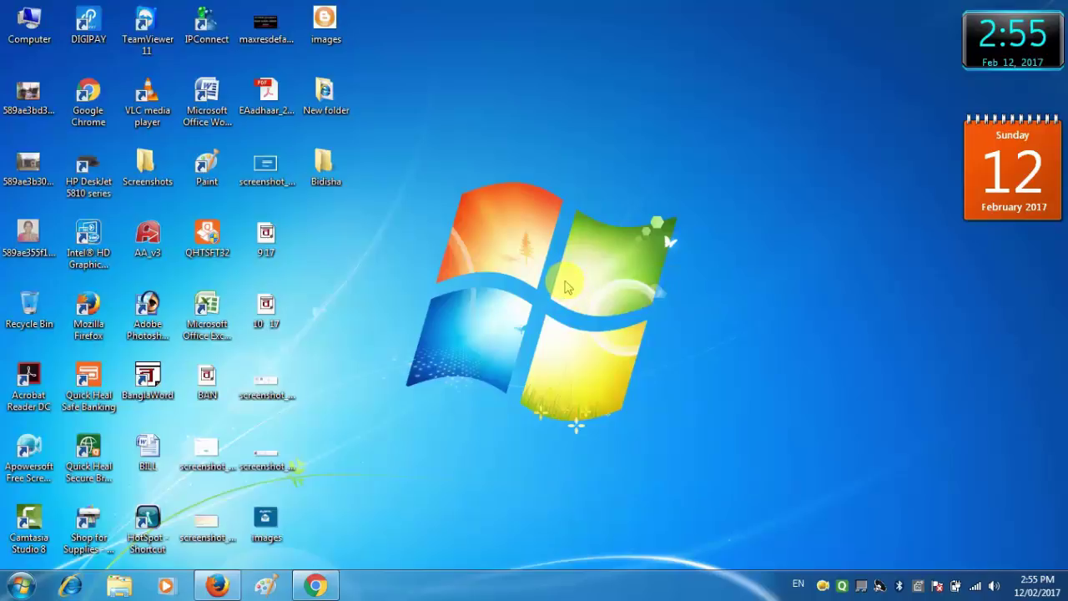
right_click(573, 268)
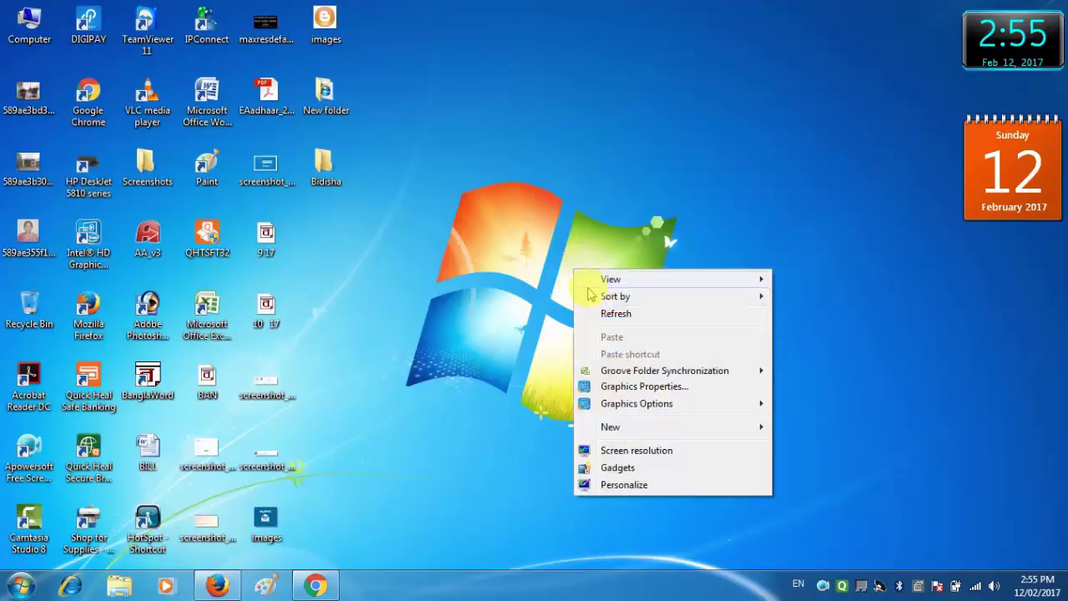
click(605, 318)
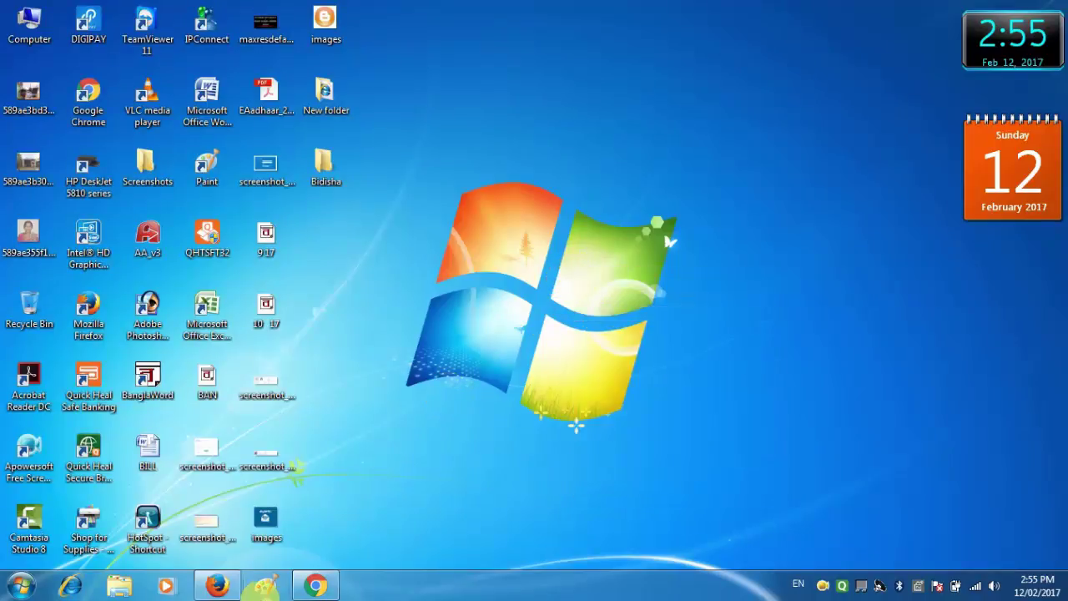
Switch to Gmail in Firefox and open the starred email "DigiMail credential for vle's"
click(316, 587)
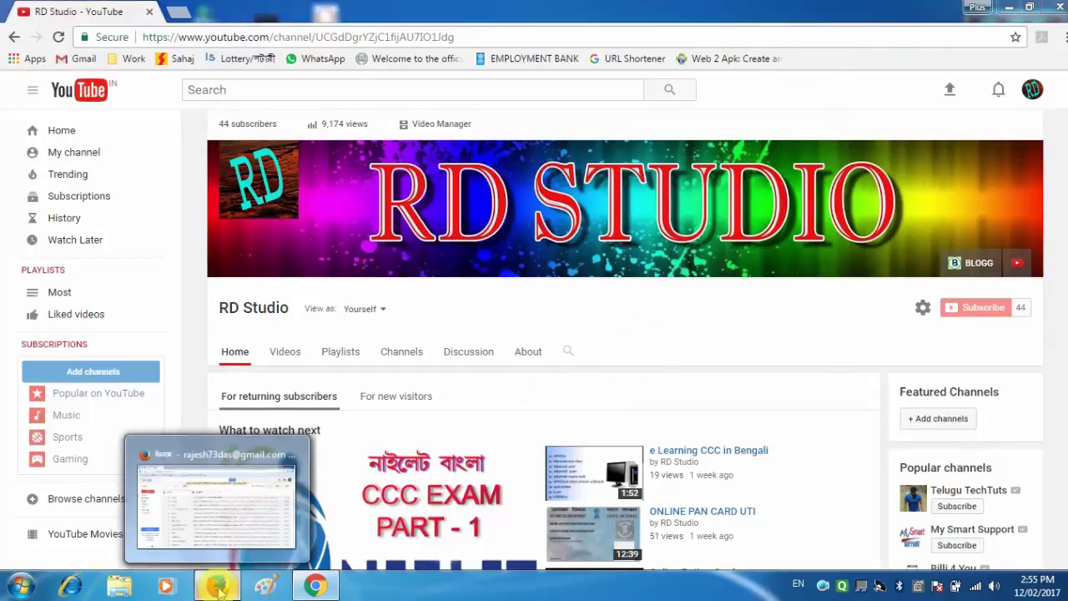
click(267, 434)
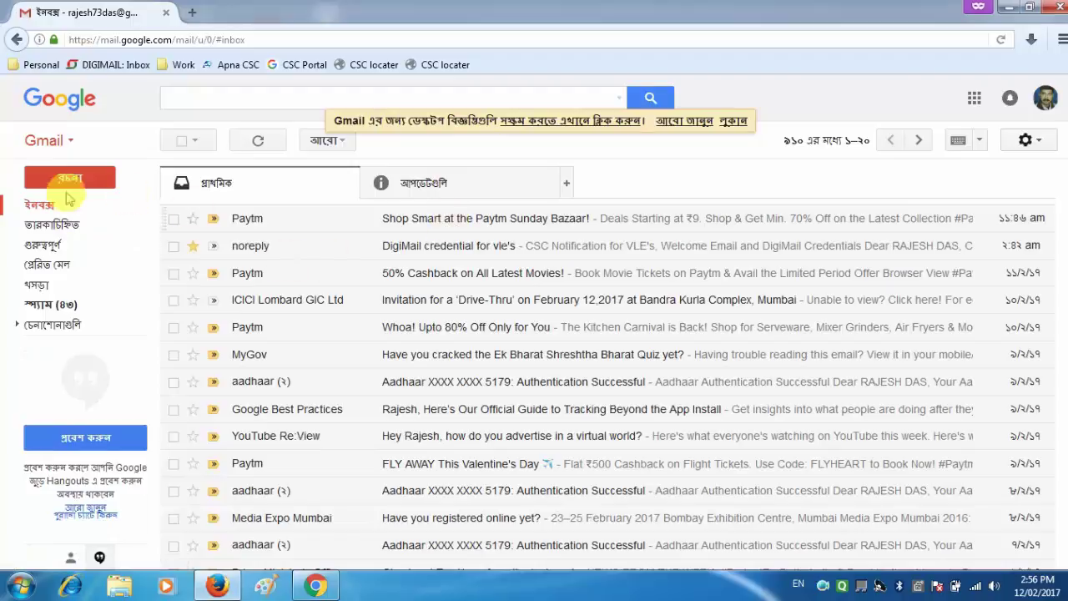
click(32, 207)
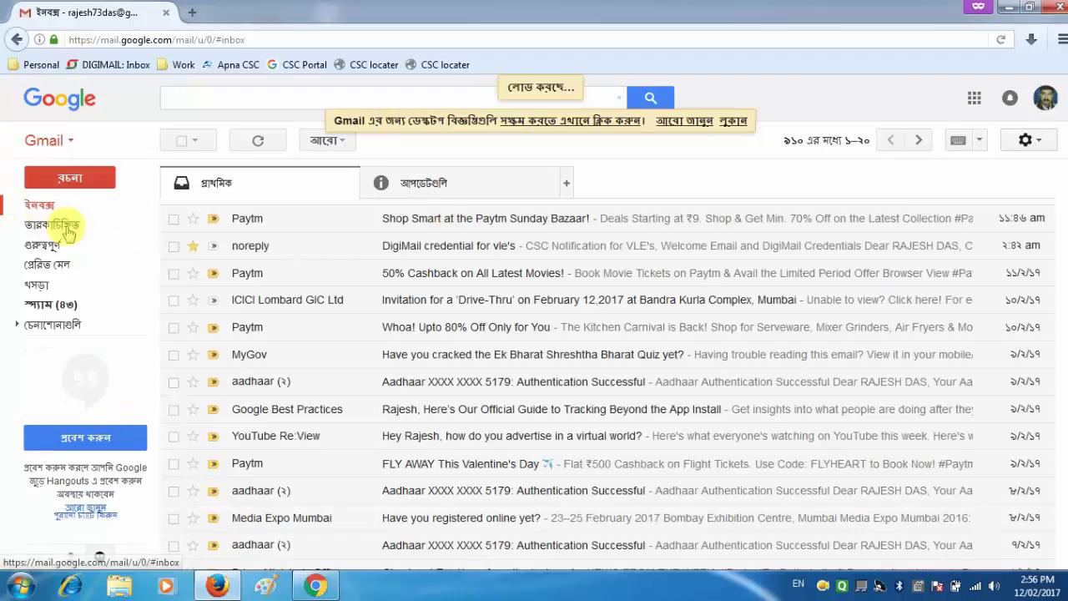
click(52, 225)
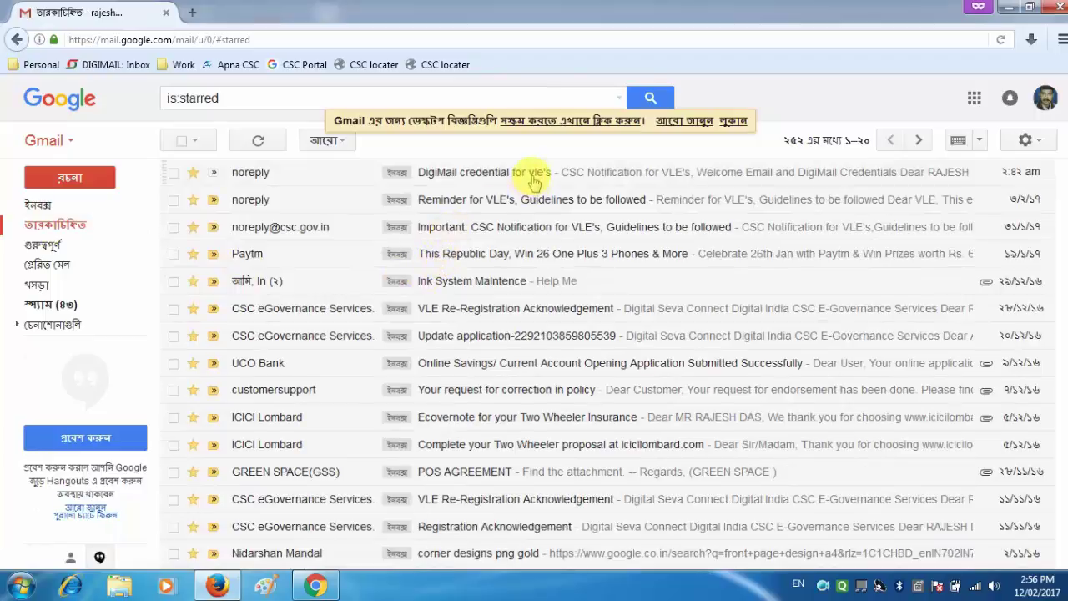
click(532, 175)
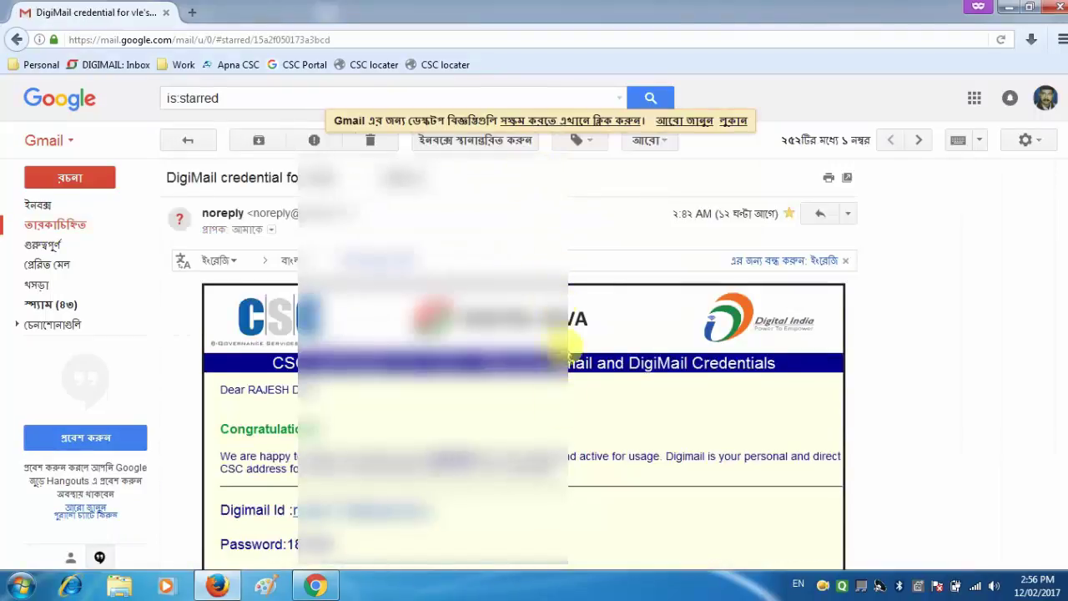
Read through the DigiMail credentials email, including the Digimail ID, password, link and notes
scroll(559, 344, down, 3)
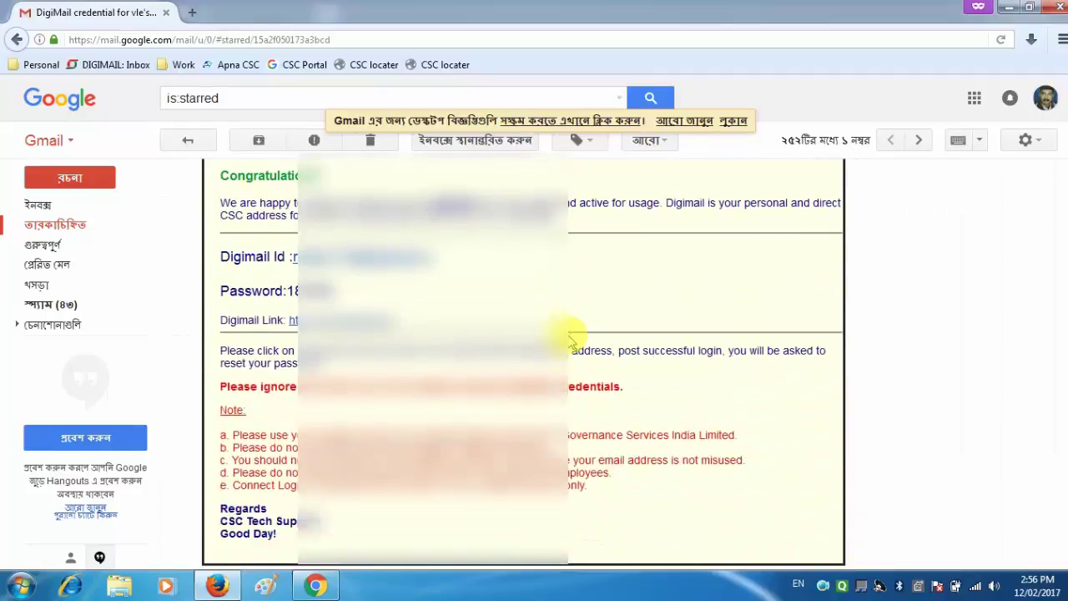
scroll(572, 327, up, 3)
scroll(574, 326, down, 3)
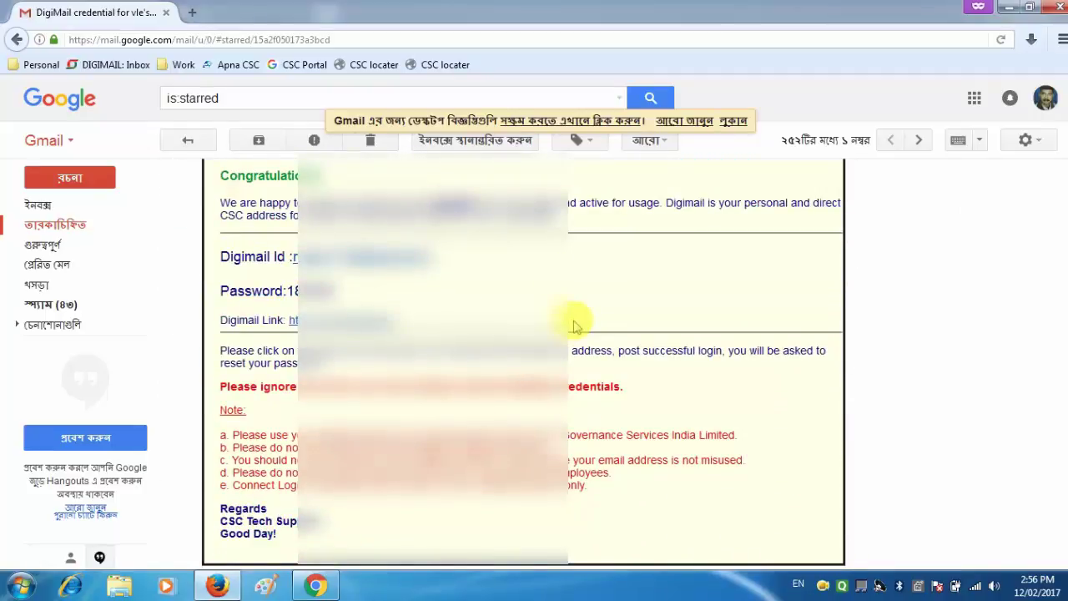
scroll(573, 297, up, 3)
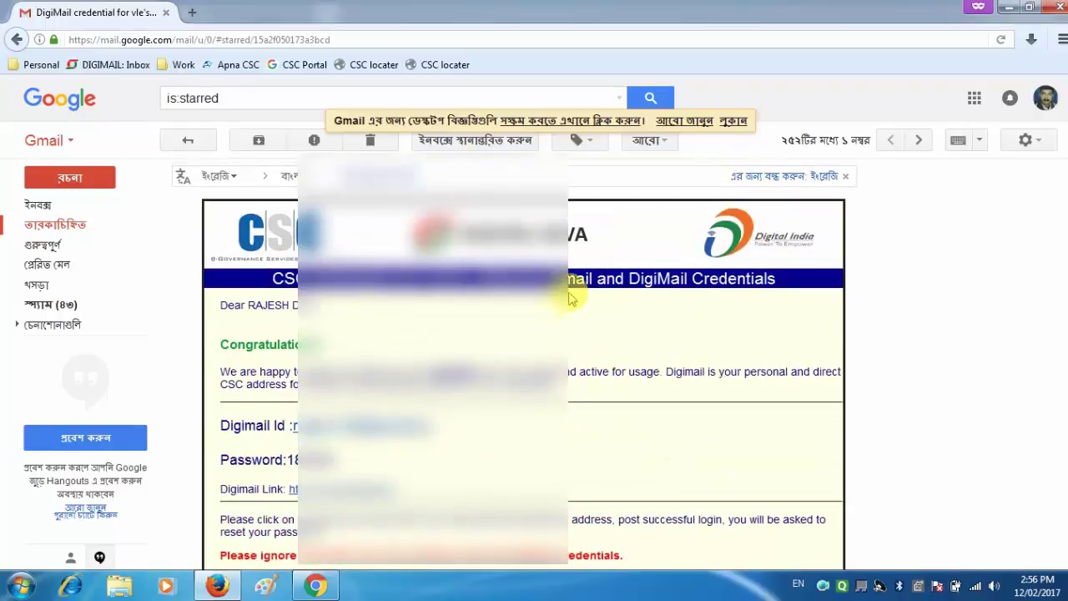
scroll(567, 297, down, 3)
scroll(572, 301, up, 3)
scroll(574, 299, down, 3)
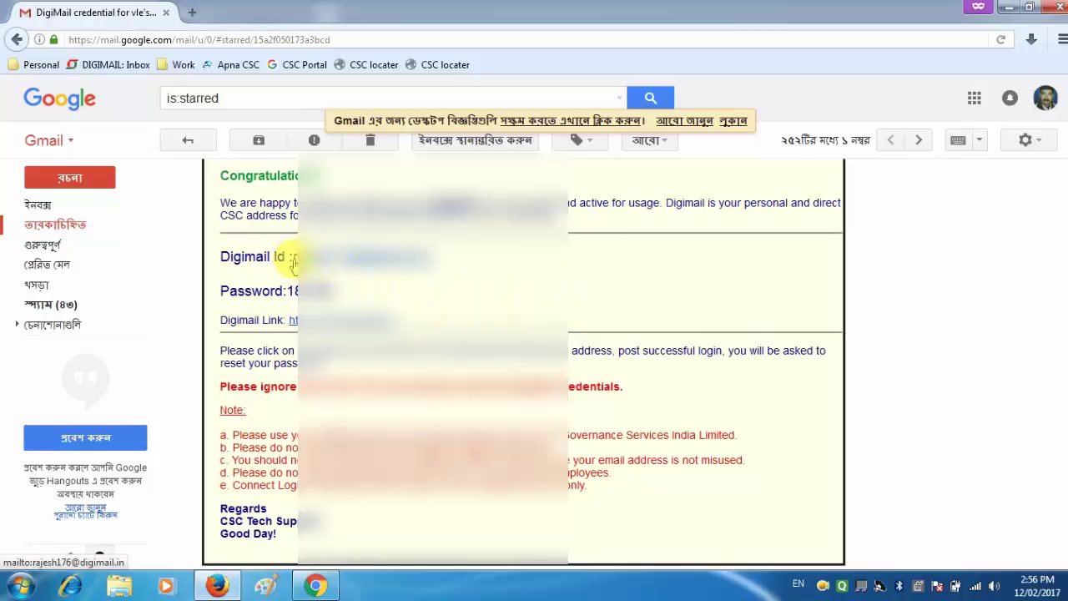
Open the email's Digimail link in a new tab and fill in the username with the Digimail ID copied from the email
drag(293, 257, 440, 256)
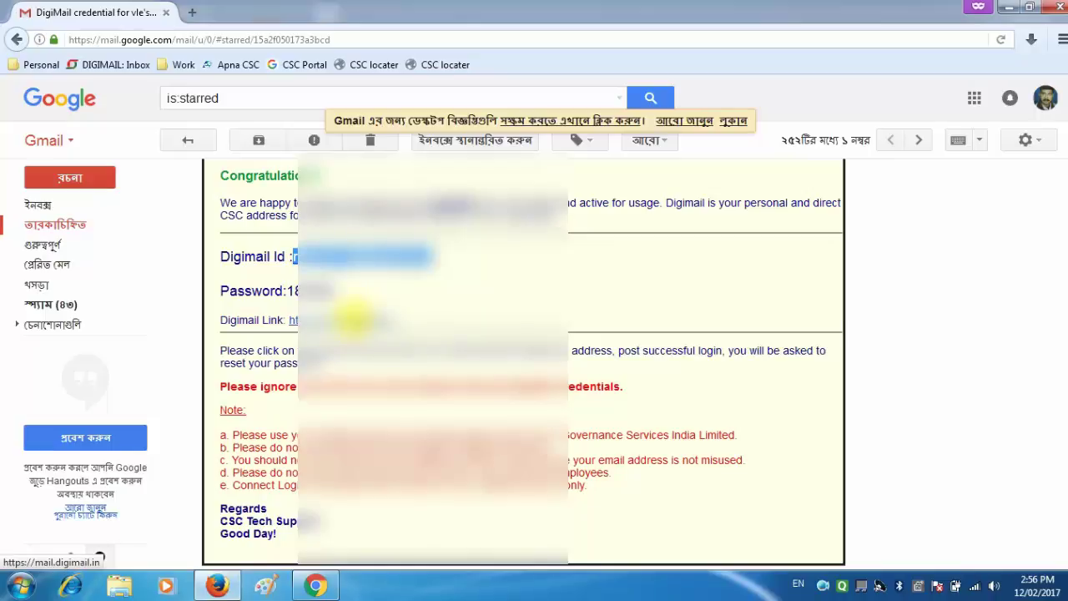
right_click(354, 317)
click(400, 328)
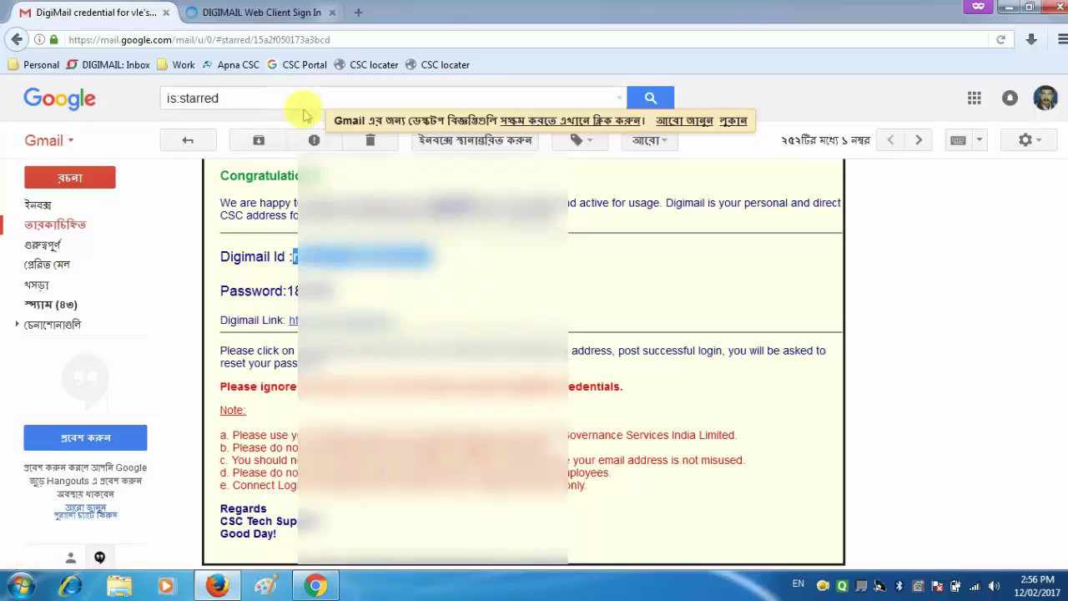
click(275, 9)
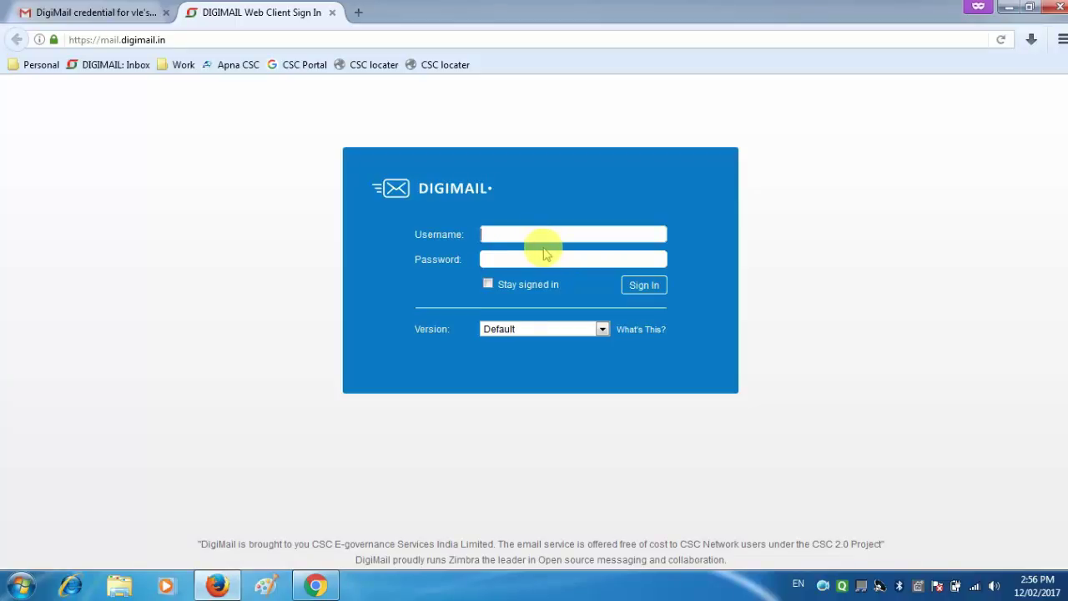
key(ctrl+v)
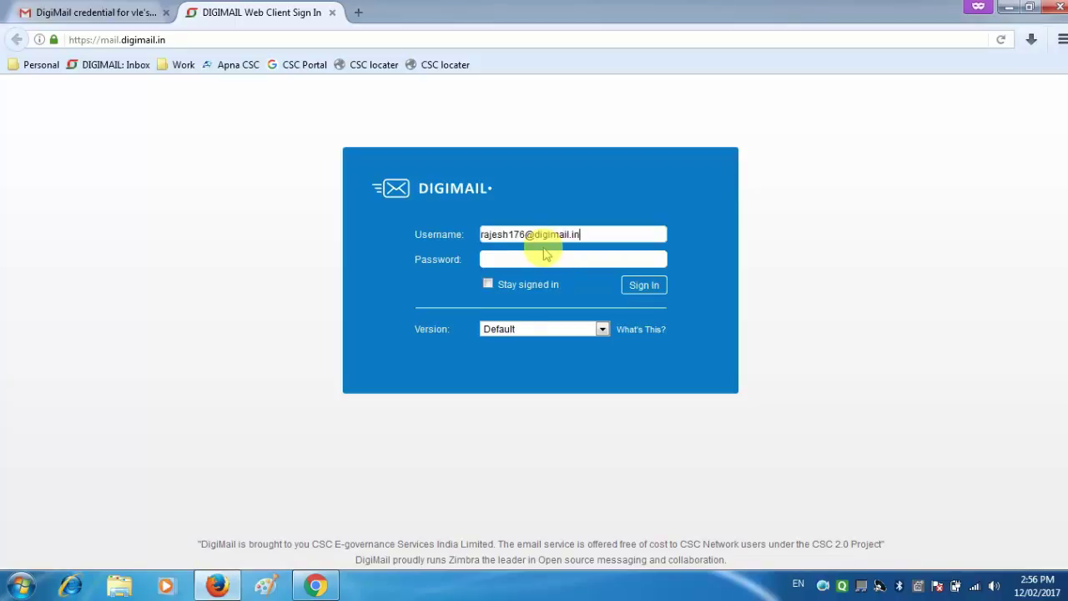
Enter the account password copied from the credentials email and sign in to Digimail with Stay signed in enabled
click(498, 261)
click(88, 12)
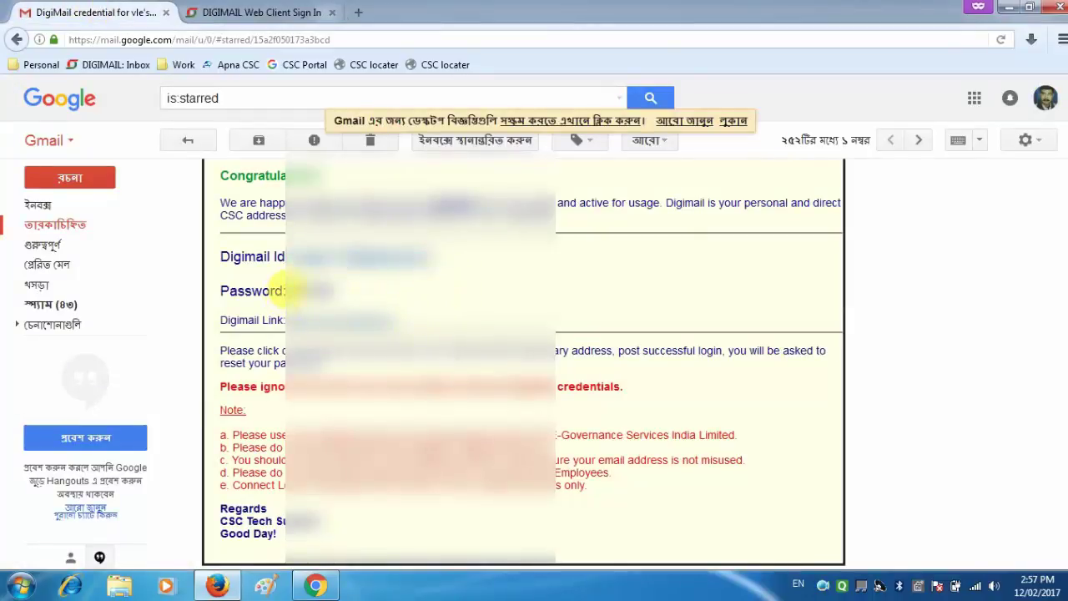
drag(285, 291, 335, 295)
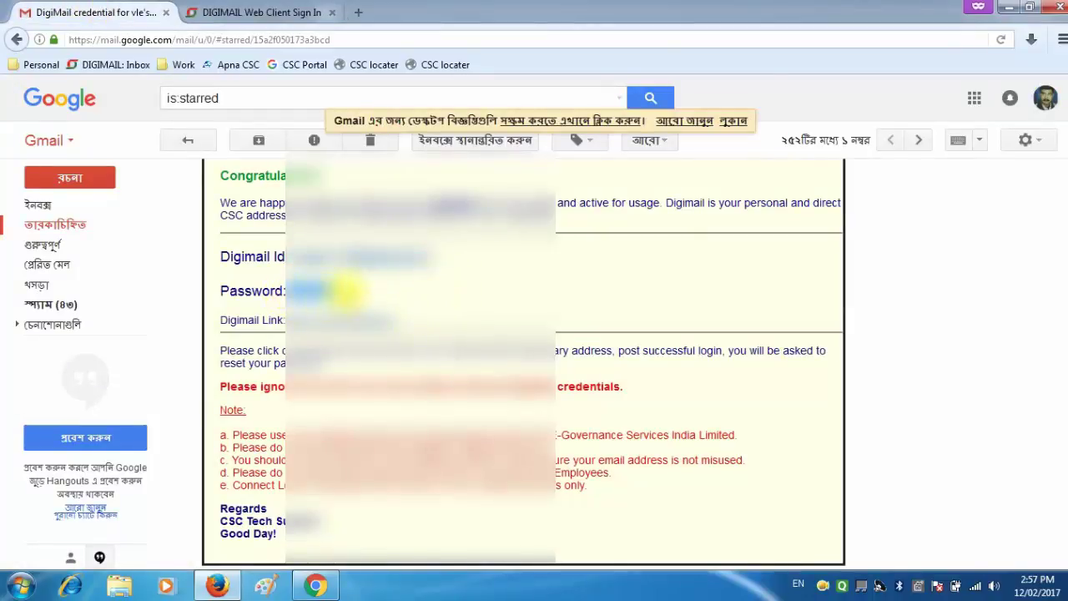
click(250, 12)
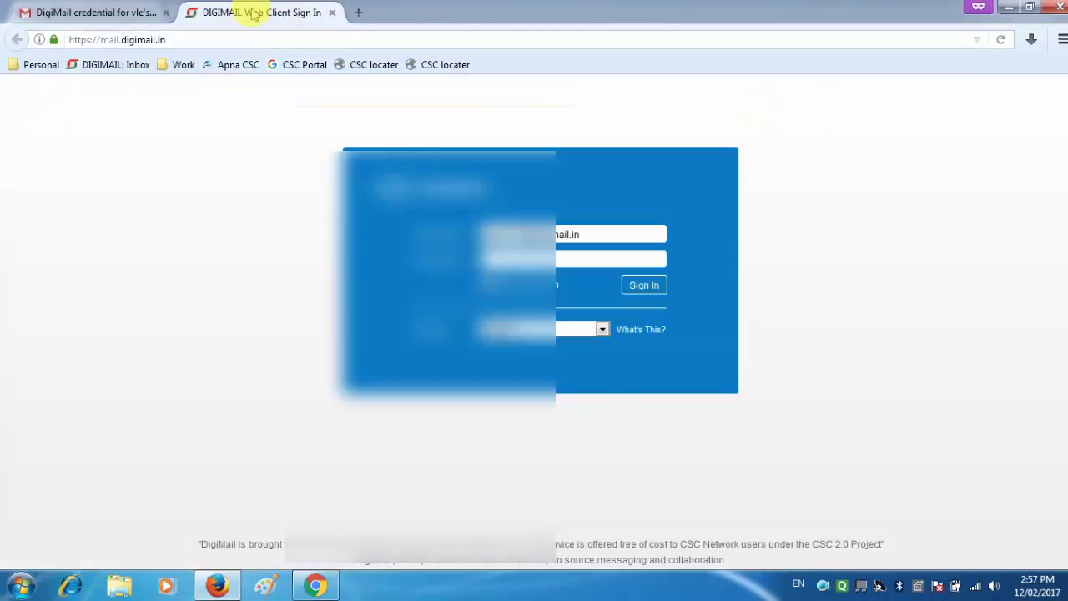
click(510, 258)
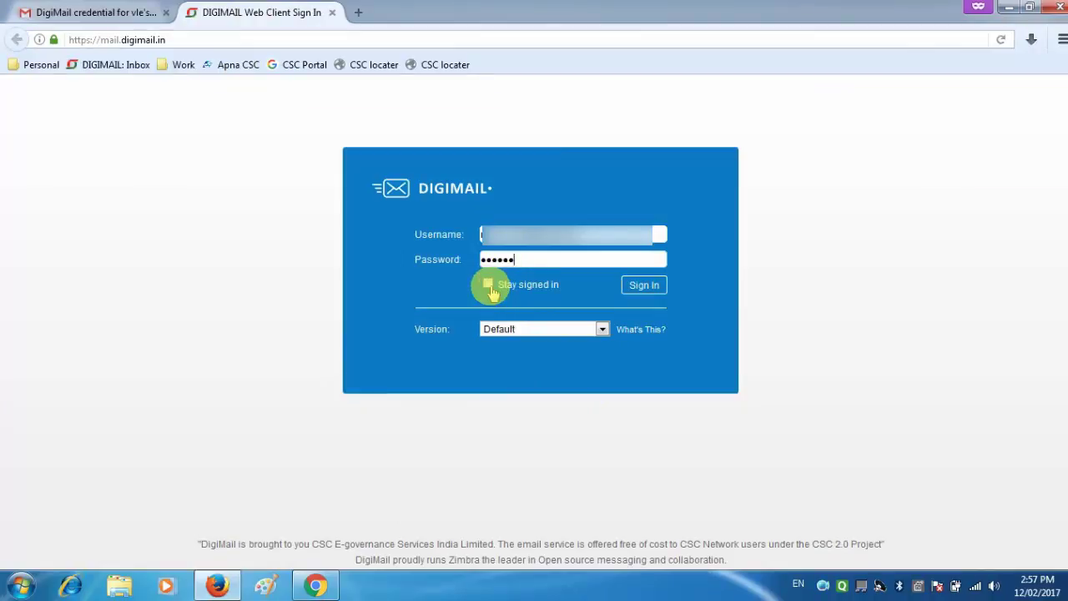
click(488, 285)
click(644, 287)
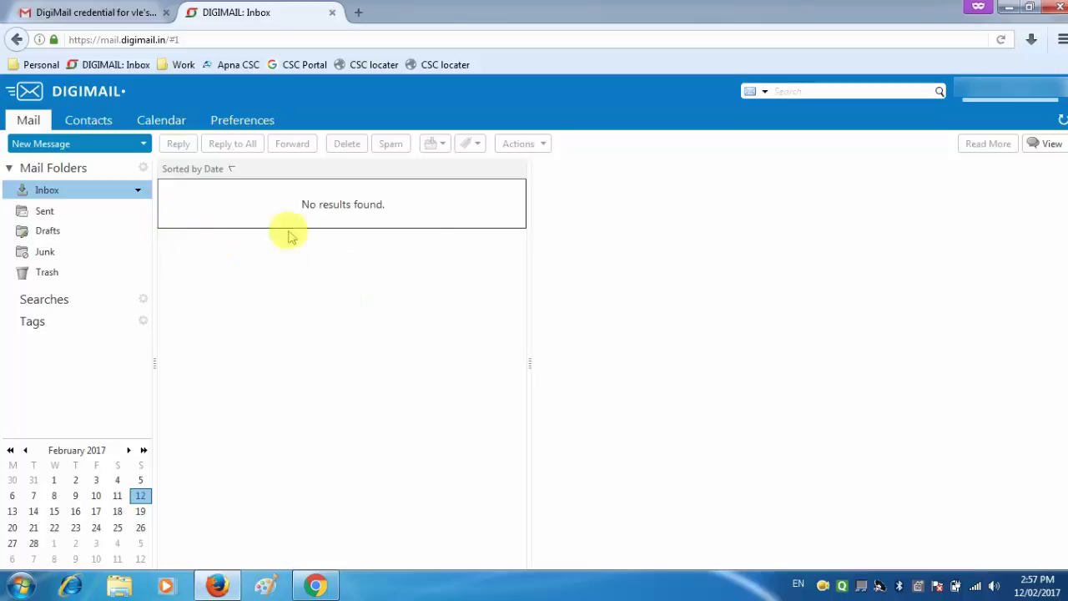
Look through the Inbox, Sent, Drafts, Junk and Trash mail folders
click(58, 170)
click(50, 194)
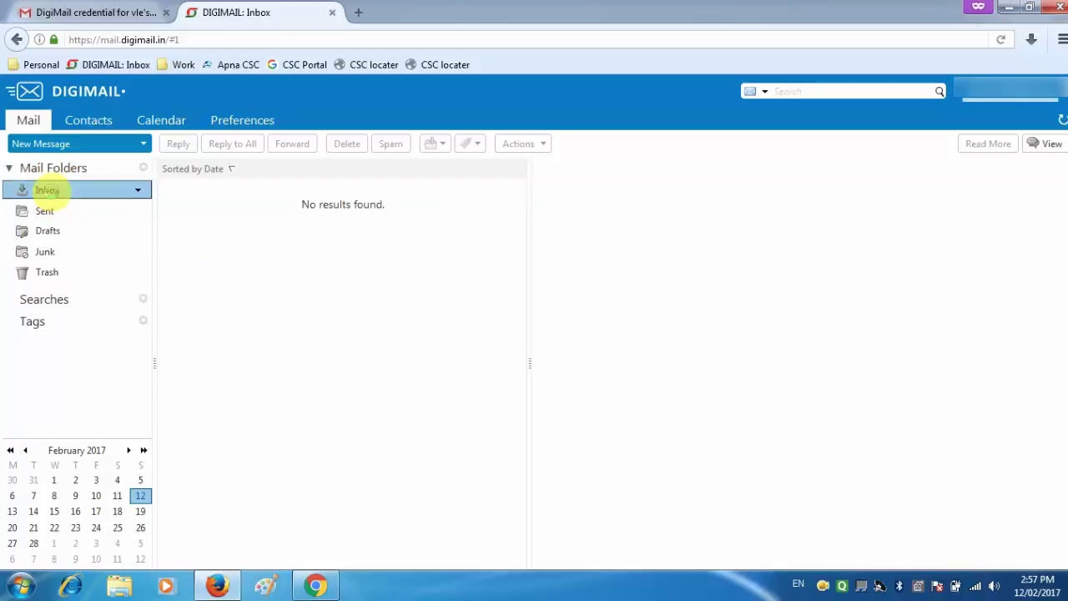
click(48, 213)
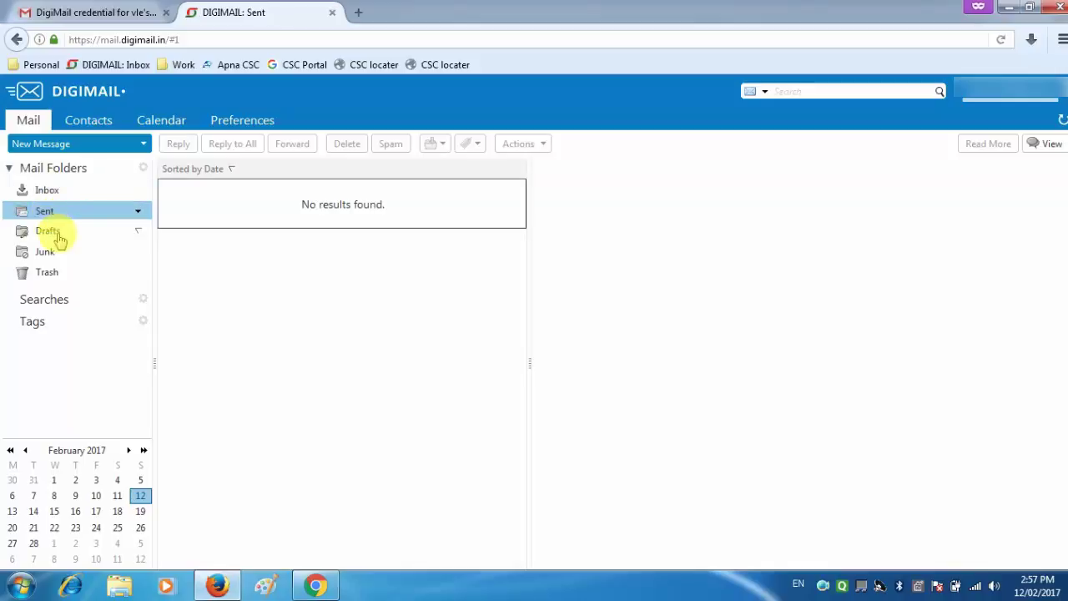
click(59, 232)
click(51, 252)
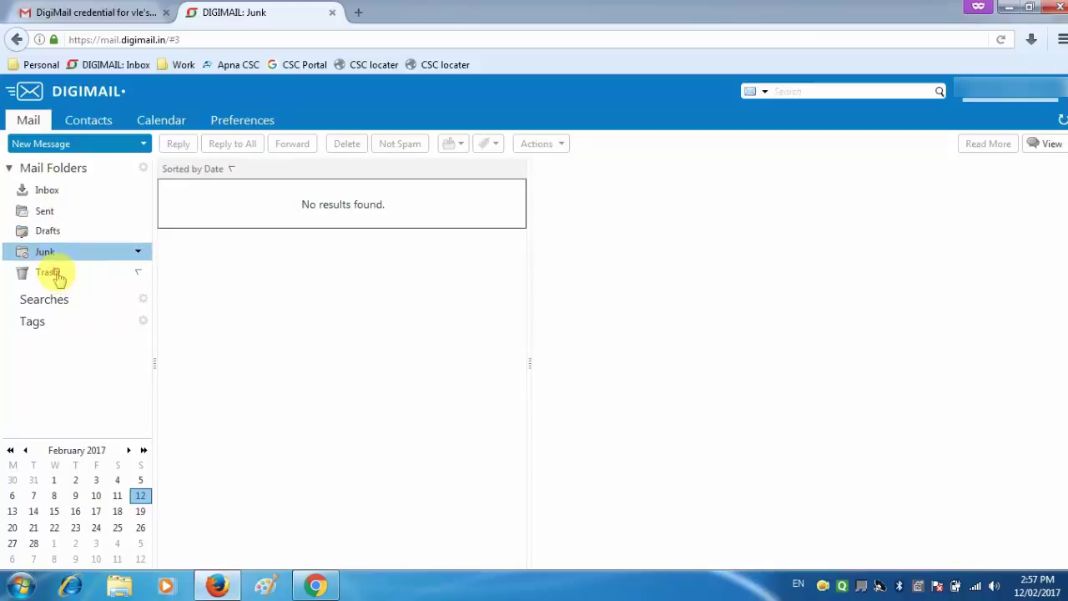
click(52, 272)
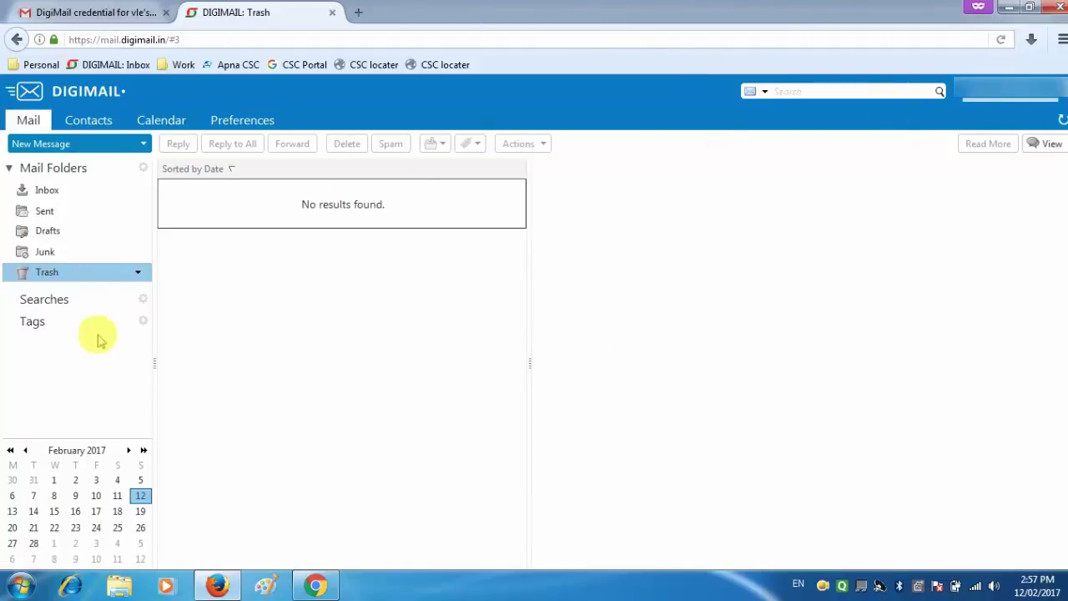
click(842, 304)
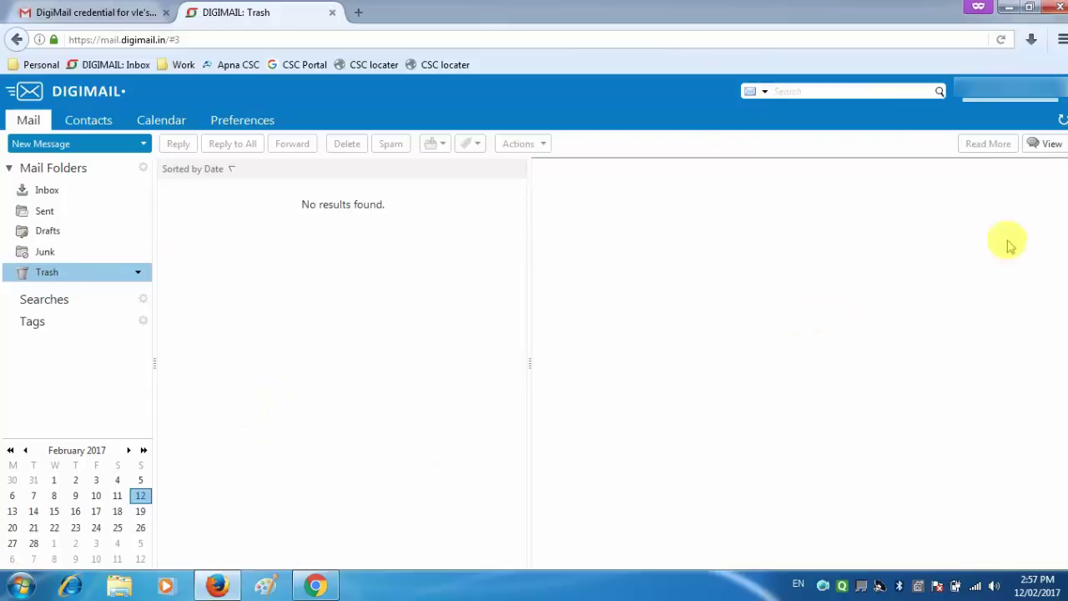
View the Contacts and Calendar sections and open the General preferences
click(77, 120)
click(191, 123)
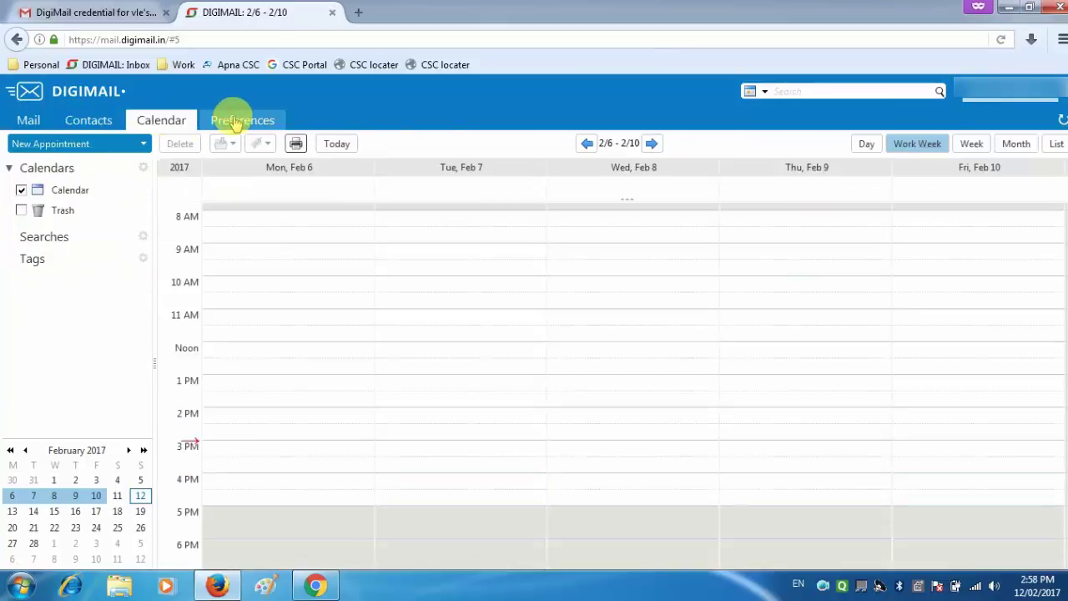
click(236, 121)
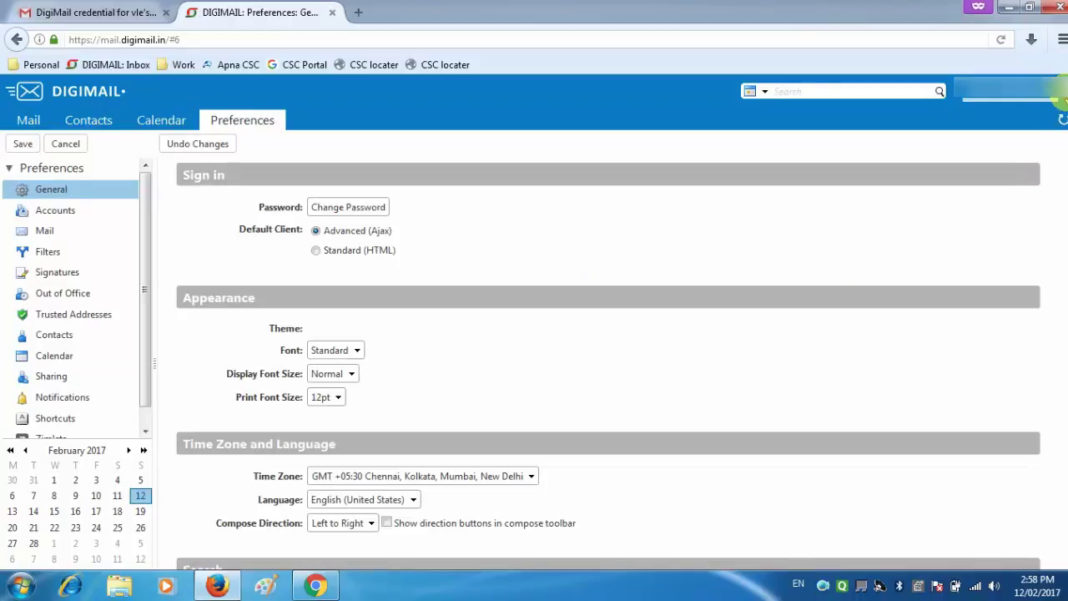
View the account options, open the Change Password window and close it without changing the password
click(1065, 98)
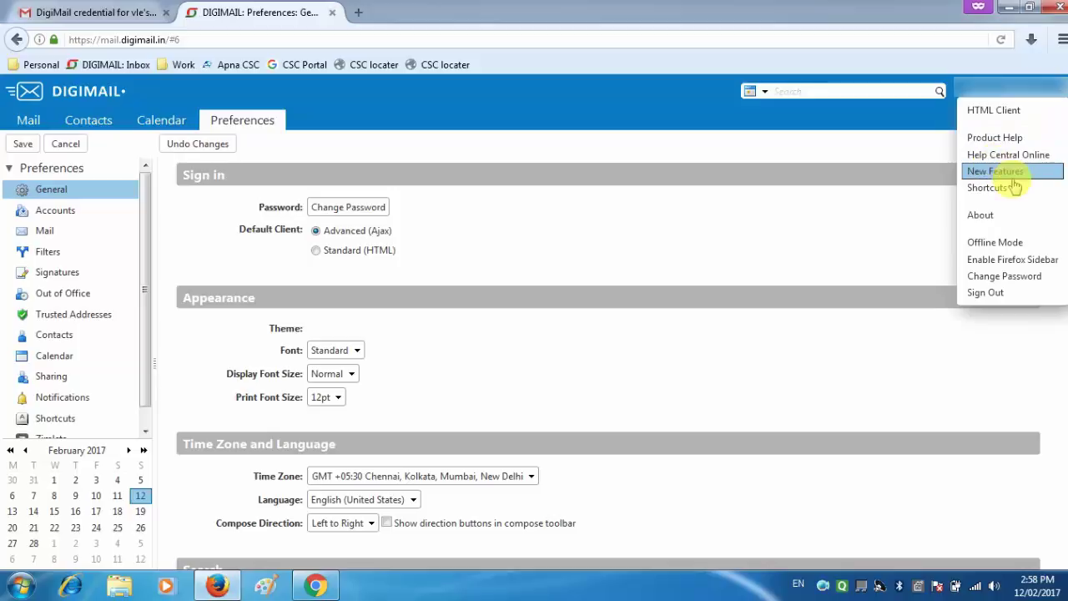
click(998, 280)
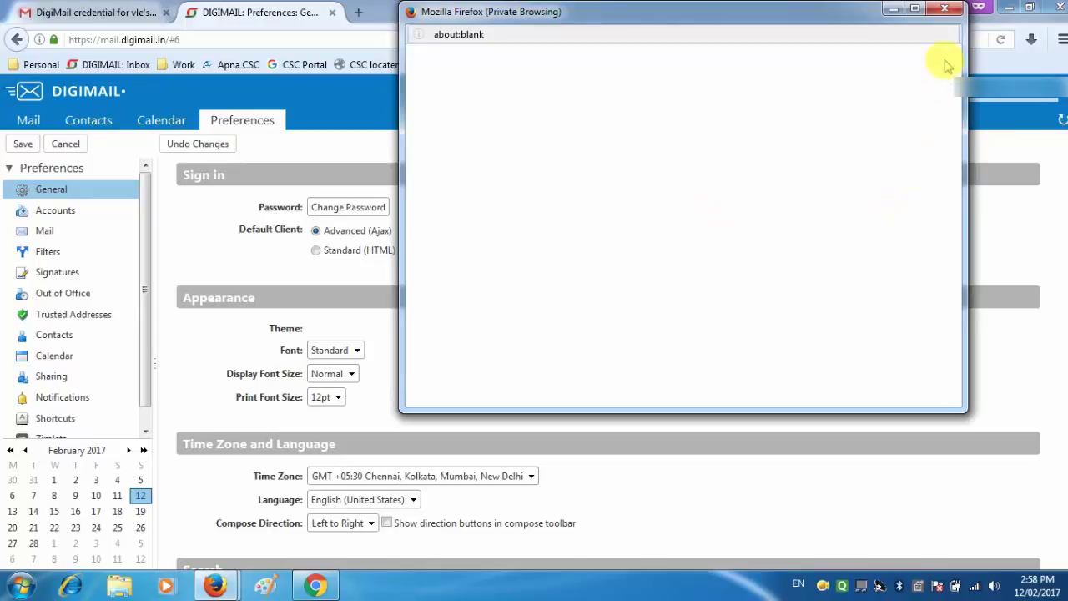
click(944, 9)
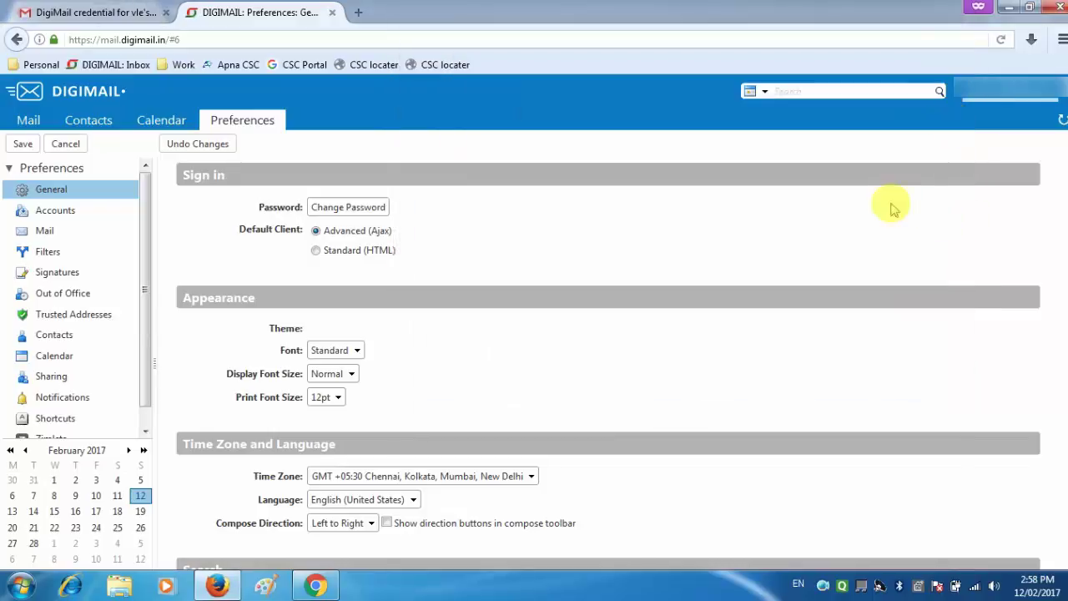
Look at the Calendar and Contacts sections again and return to the Mail section
click(161, 123)
click(74, 125)
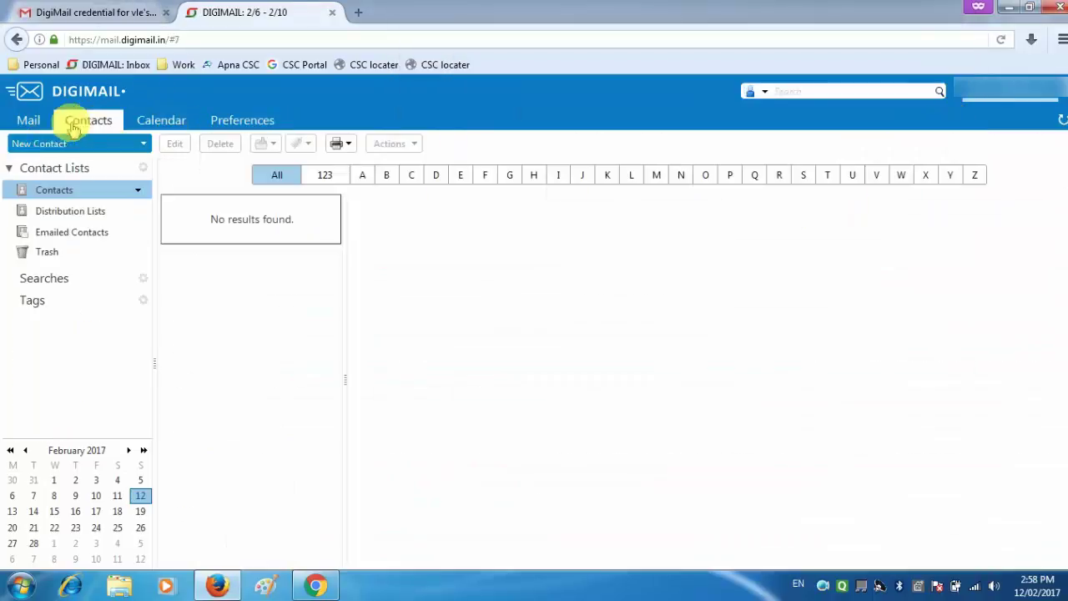
click(28, 121)
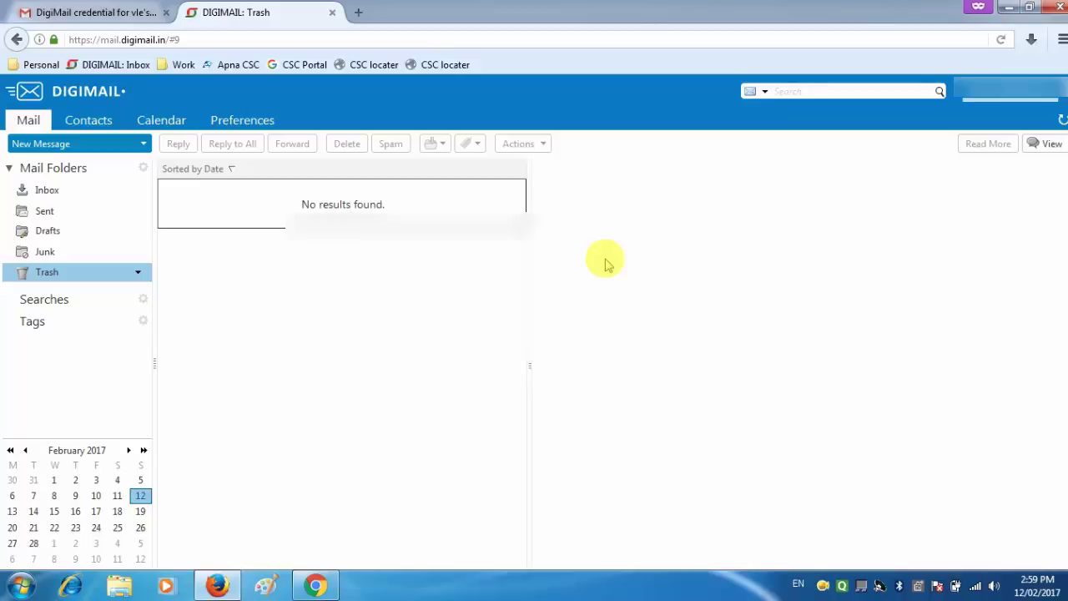
click(129, 13)
click(227, 13)
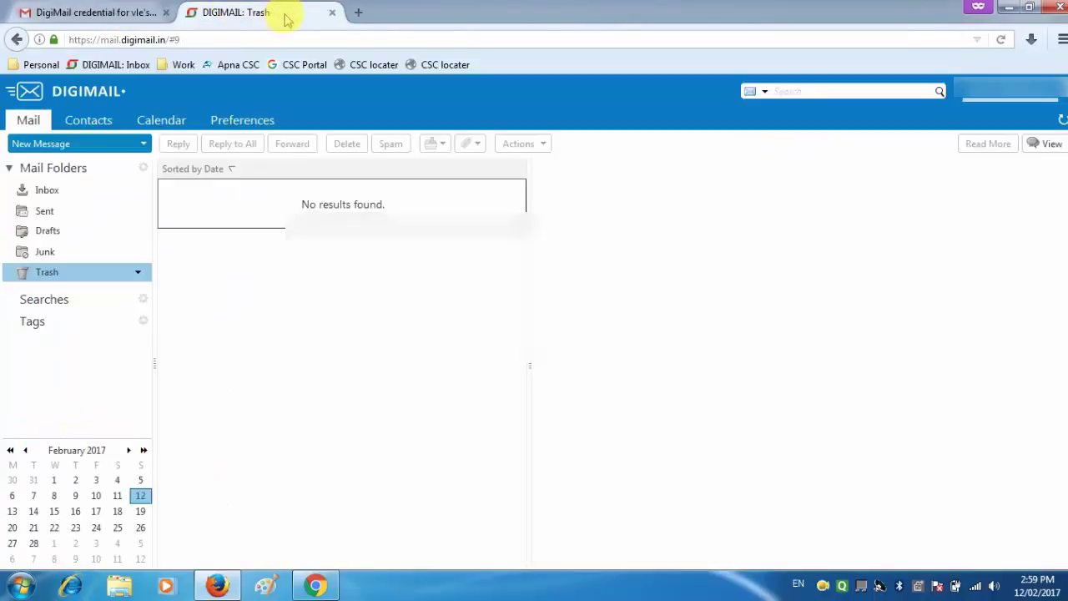
click(358, 13)
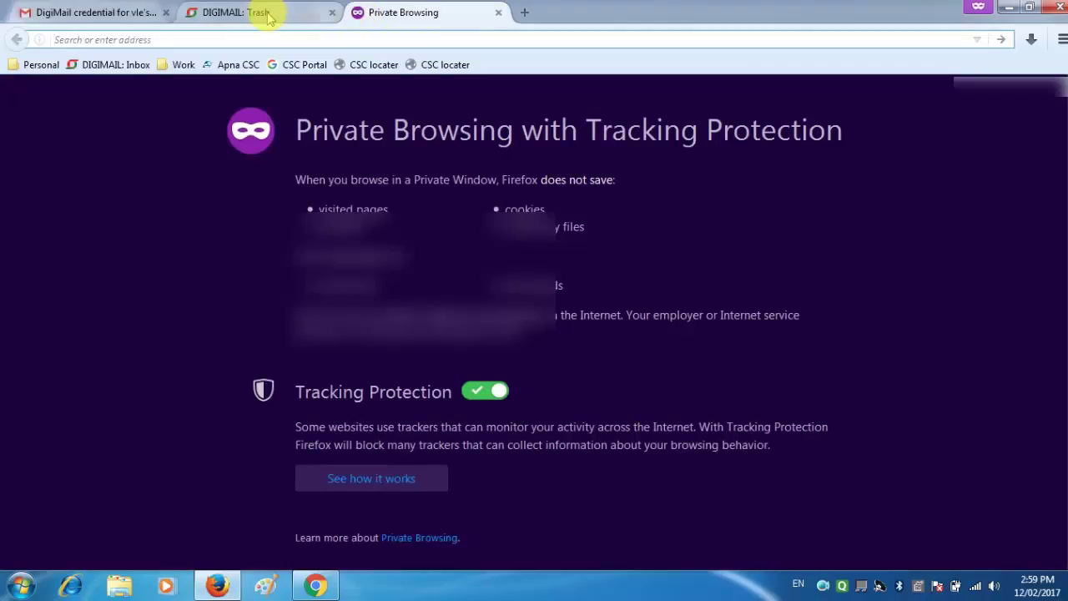
click(282, 12)
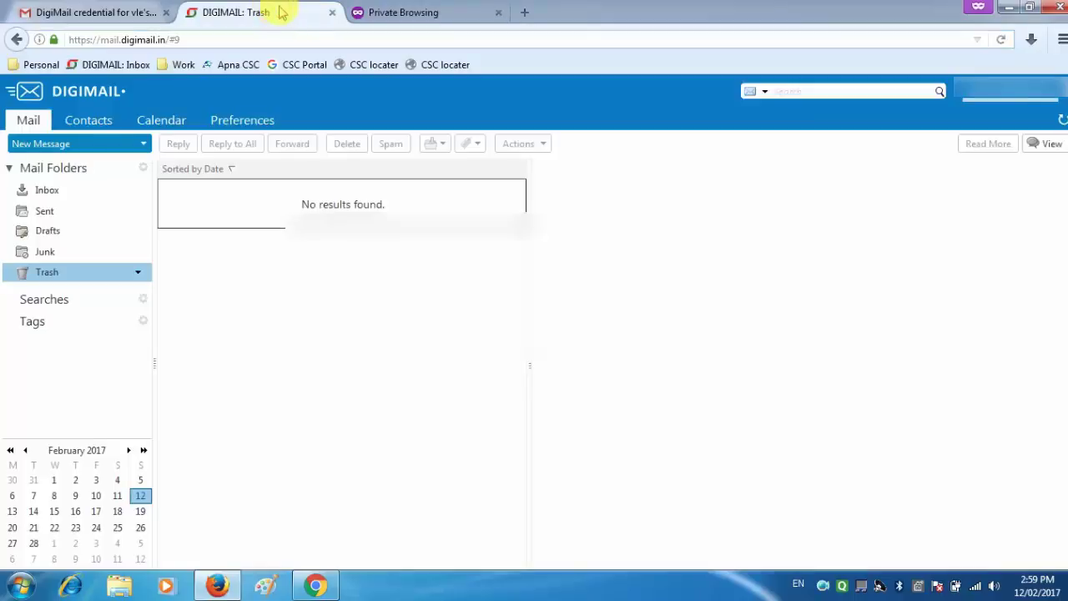
click(498, 12)
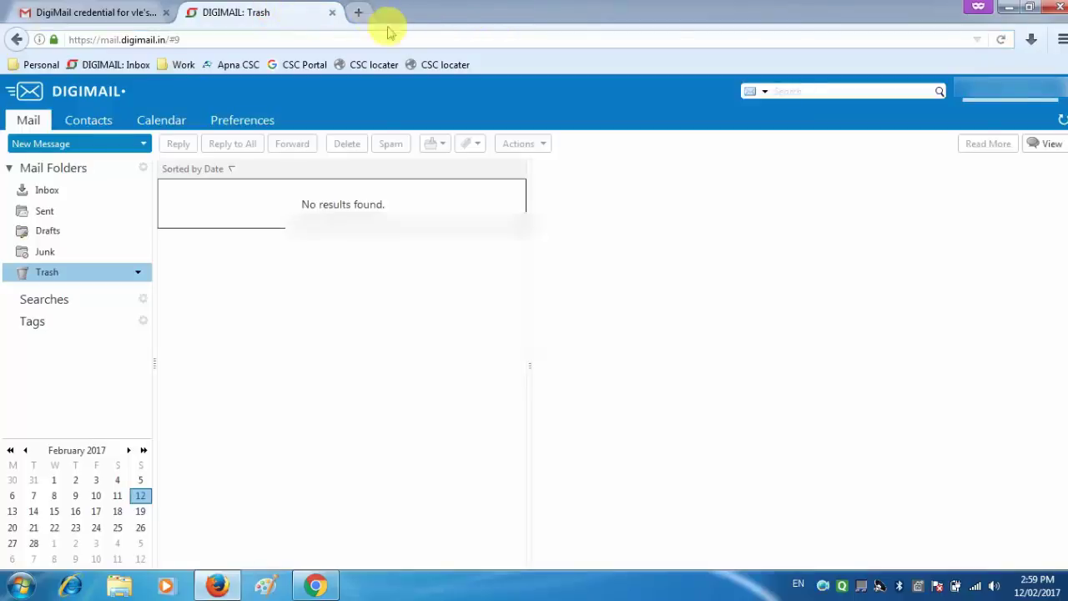
Review the DigiMail credentials email in Gmail and return to the Digimail mailbox
click(113, 13)
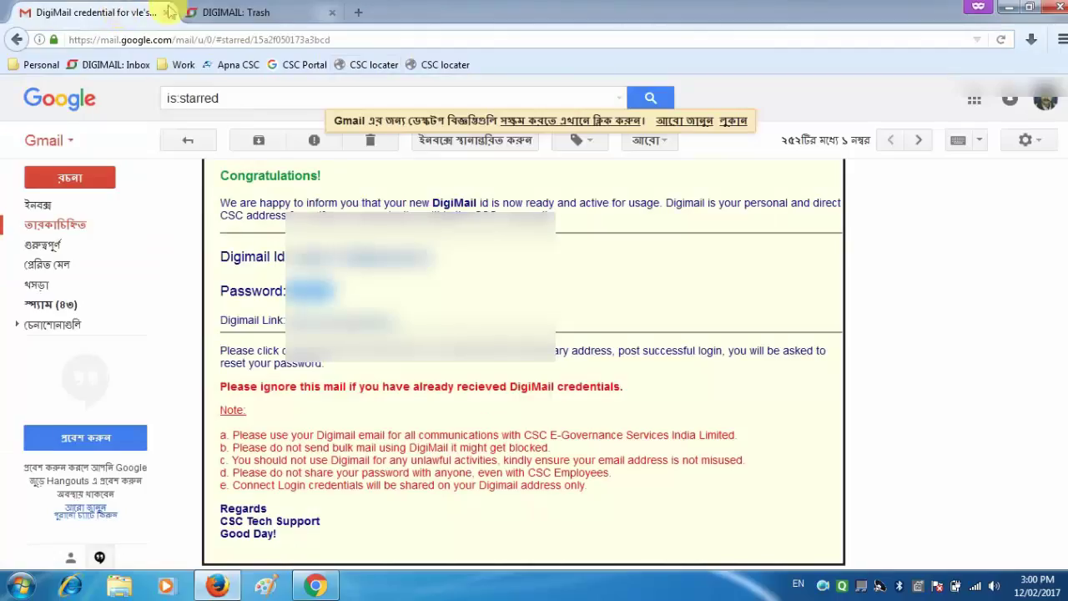
click(236, 11)
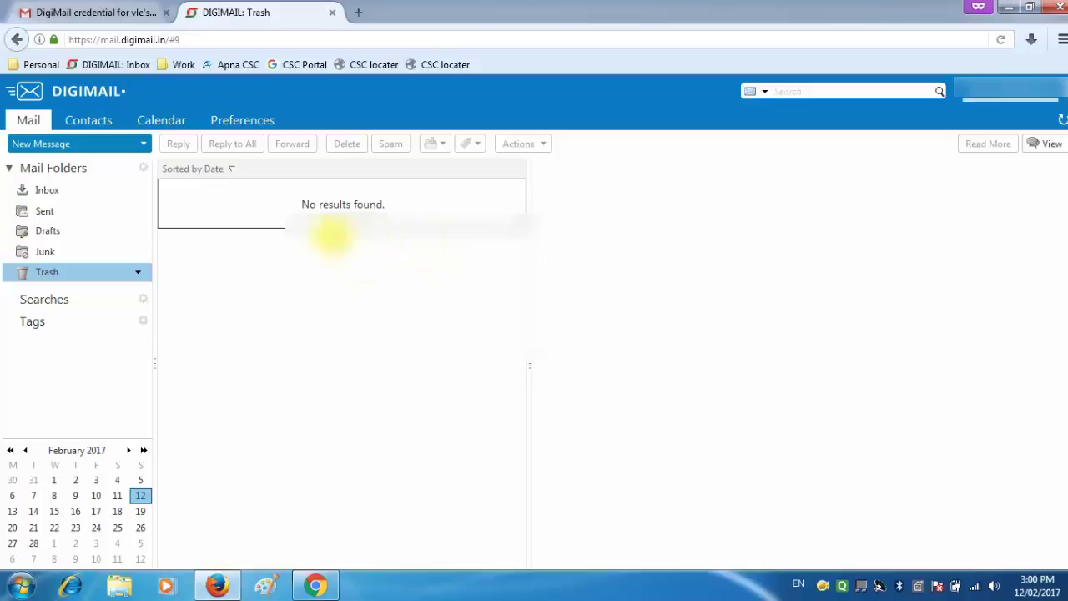
click(127, 10)
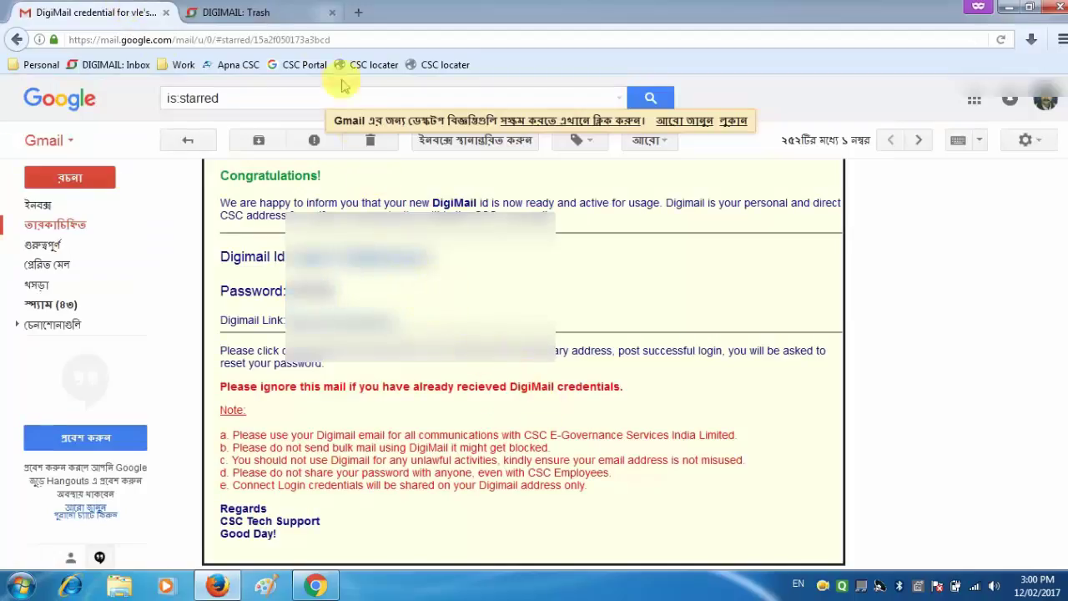
click(279, 12)
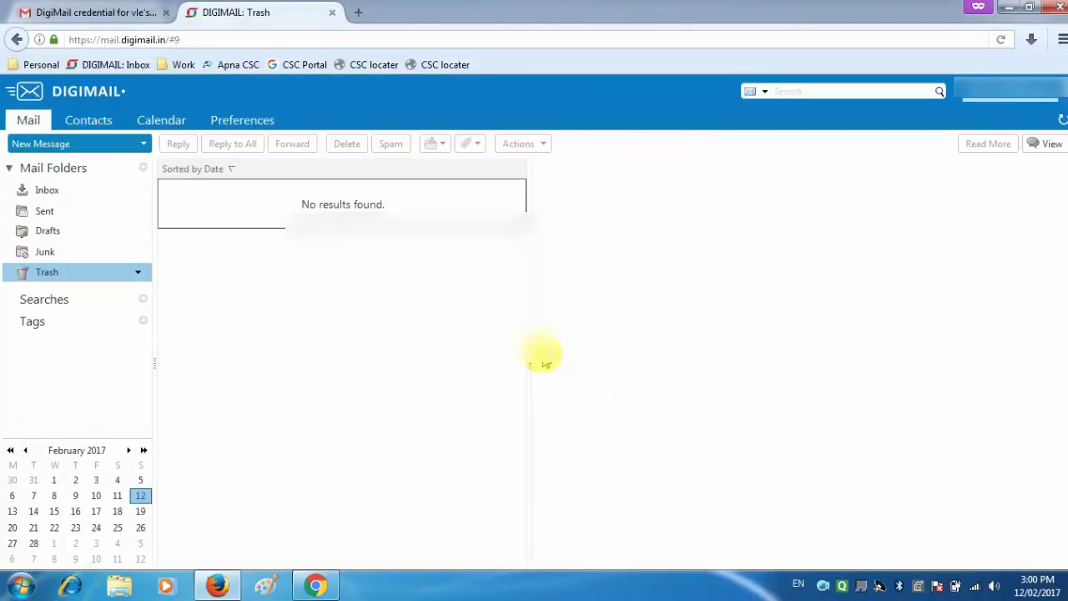